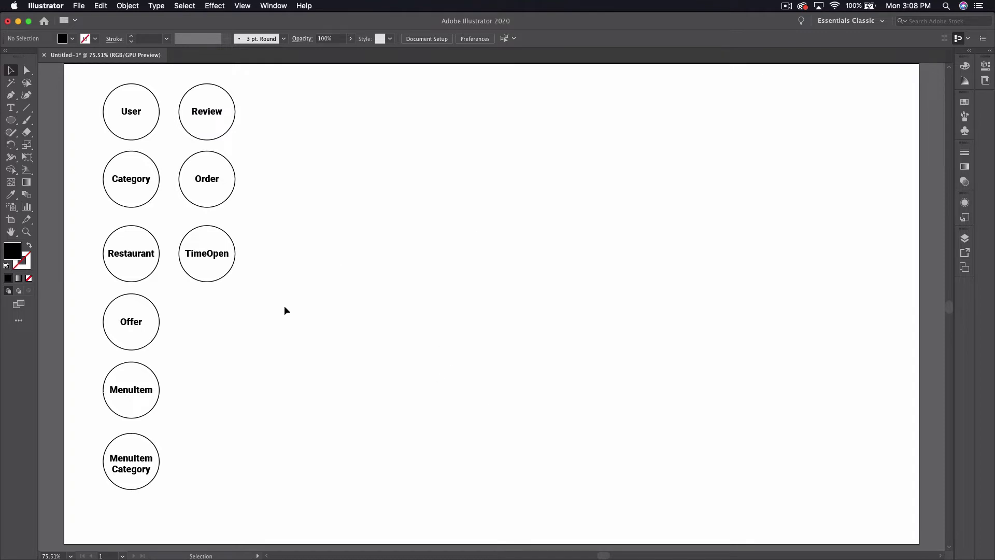
- Move the Restaurant and MenuItem circles onto the empty canvas, MenuItem below-left of Restaurant, and paint an arrow from MenuItem to Restaurant
{"action": "left_click_drag", "start_coordinate": [152, 235], "coordinate": [641, 122]}
{"action": "left_click", "coordinate": [474, 305]}
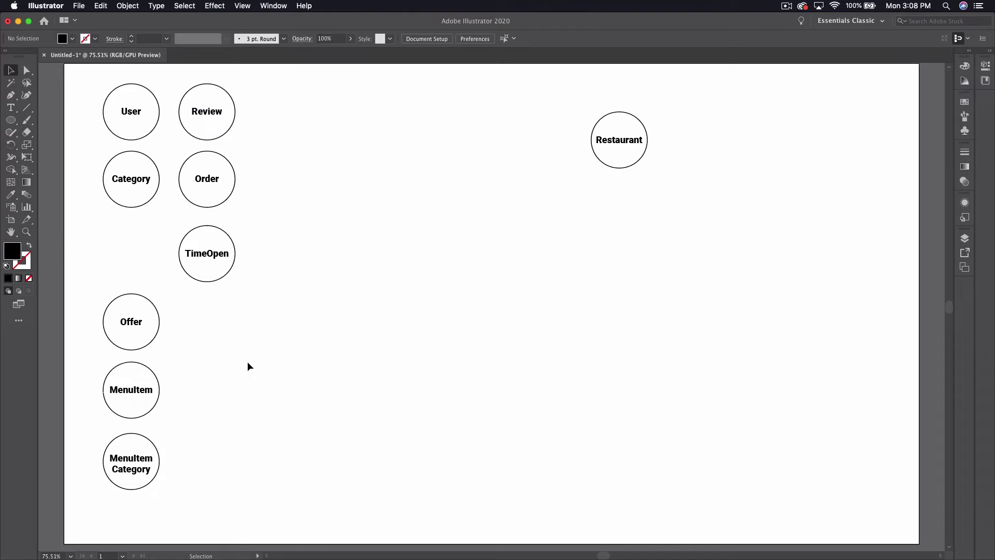
{"action": "left_click_drag", "start_coordinate": [147, 404], "coordinate": [549, 237]}
{"action": "left_click", "coordinate": [598, 234]}
{"action": "left_click", "coordinate": [452, 258]}
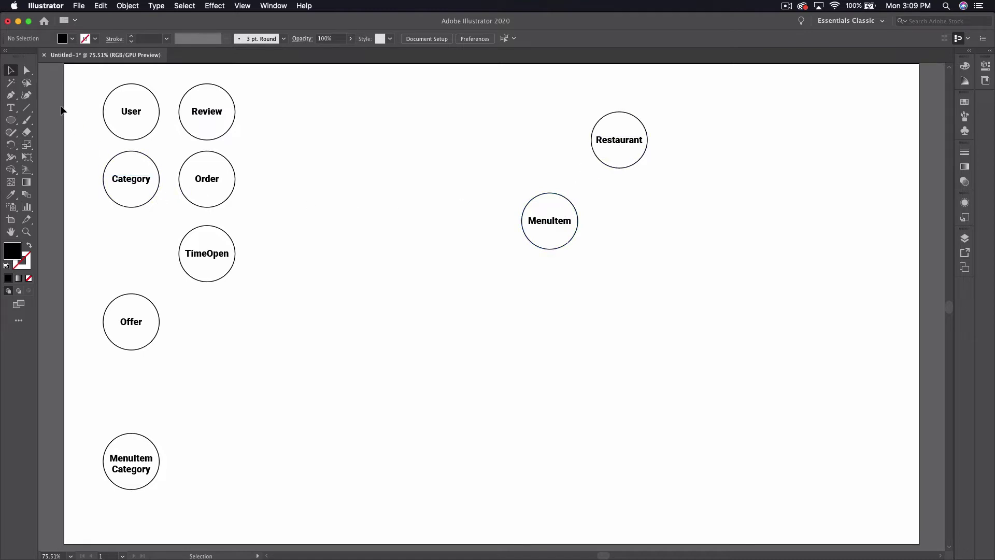
{"action": "left_click", "coordinate": [26, 120]}
{"action": "mouse_move", "coordinate": [561, 194]}
{"action": "left_mouse_down"}
{"action": "mouse_move", "coordinate": [598, 160]}
{"action": "mouse_move", "coordinate": [602, 173]}
{"action": "left_mouse_up"}
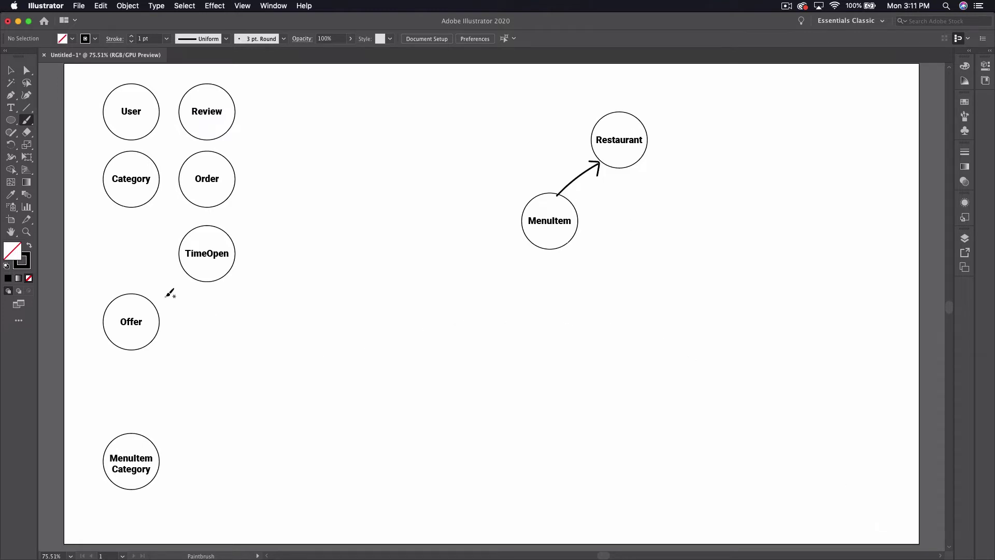
- Move the Order circle to the left of Restaurant and paint an arrow from Order to Restaurant
{"action": "left_click", "coordinate": [11, 71]}
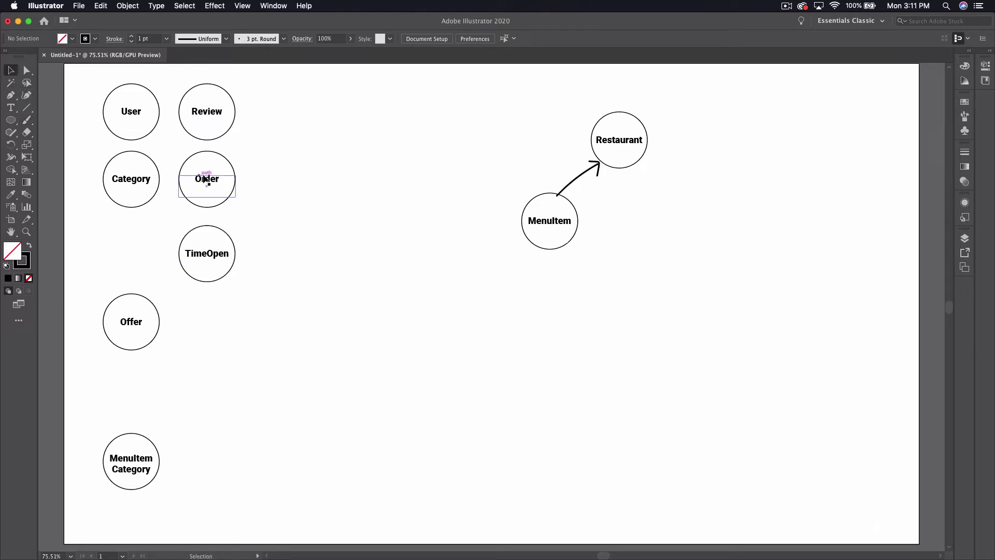
{"action": "left_click_drag", "start_coordinate": [233, 181], "coordinate": [535, 146]}
{"action": "left_click", "coordinate": [493, 189]}
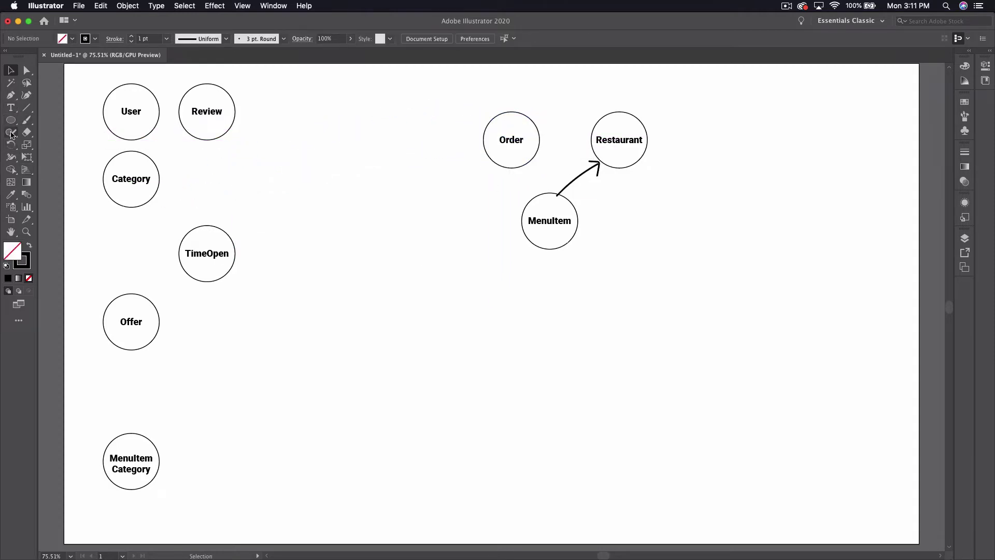
{"action": "left_click", "coordinate": [27, 120]}
{"action": "left_click_drag", "start_coordinate": [537, 139], "coordinate": [587, 140]}
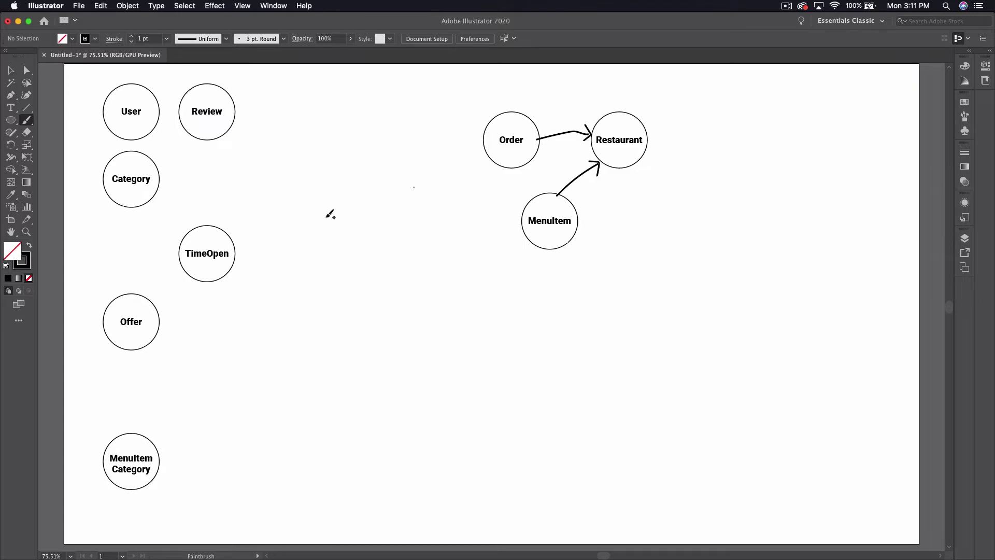
- Move the User circle to the left of Order and paint an arrow from Order to User
{"action": "left_click", "coordinate": [10, 70]}
{"action": "left_click_drag", "start_coordinate": [144, 136], "coordinate": [415, 157]}
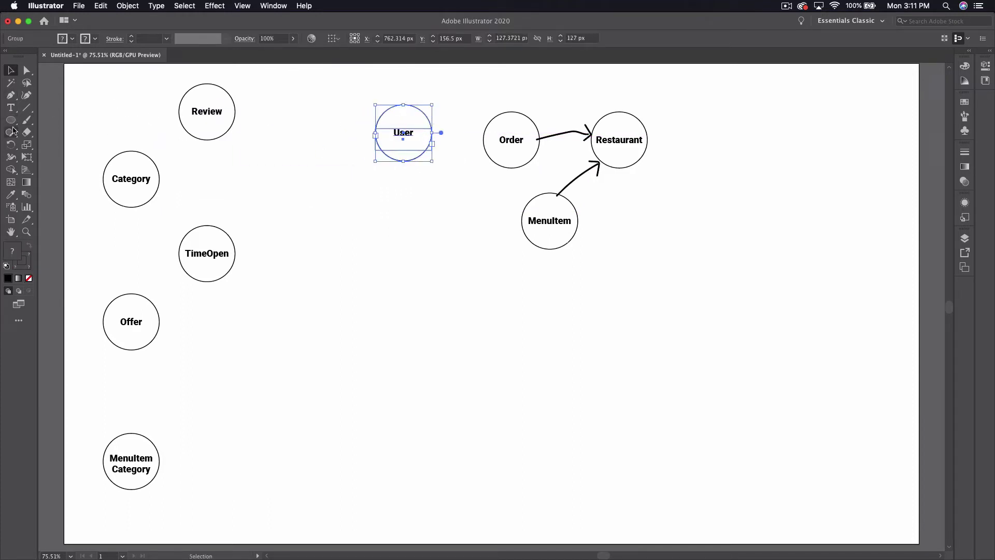
{"action": "left_click", "coordinate": [26, 120]}
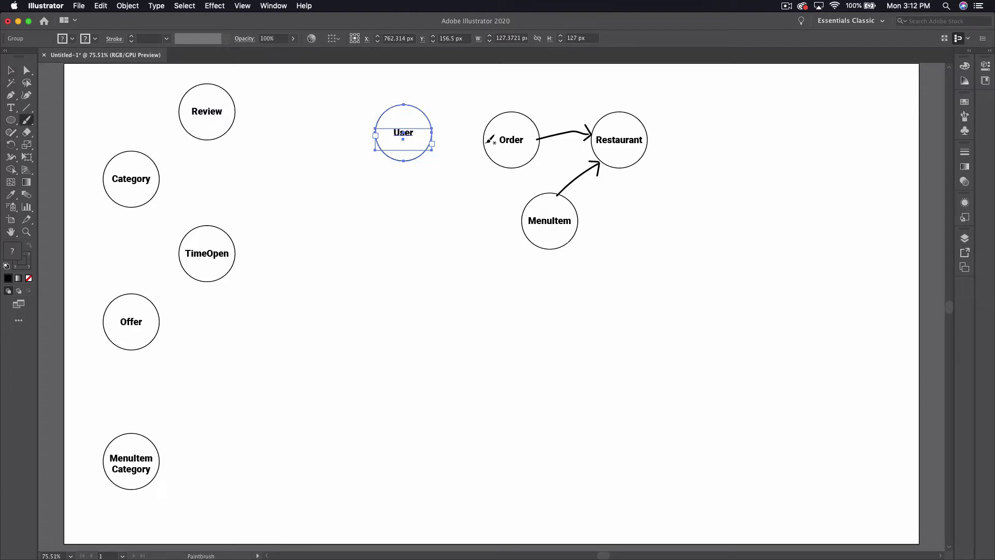
{"action": "mouse_move", "coordinate": [487, 141]}
{"action": "left_mouse_down"}
{"action": "mouse_move", "coordinate": [428, 133]}
{"action": "mouse_move", "coordinate": [438, 146]}
{"action": "left_mouse_up"}
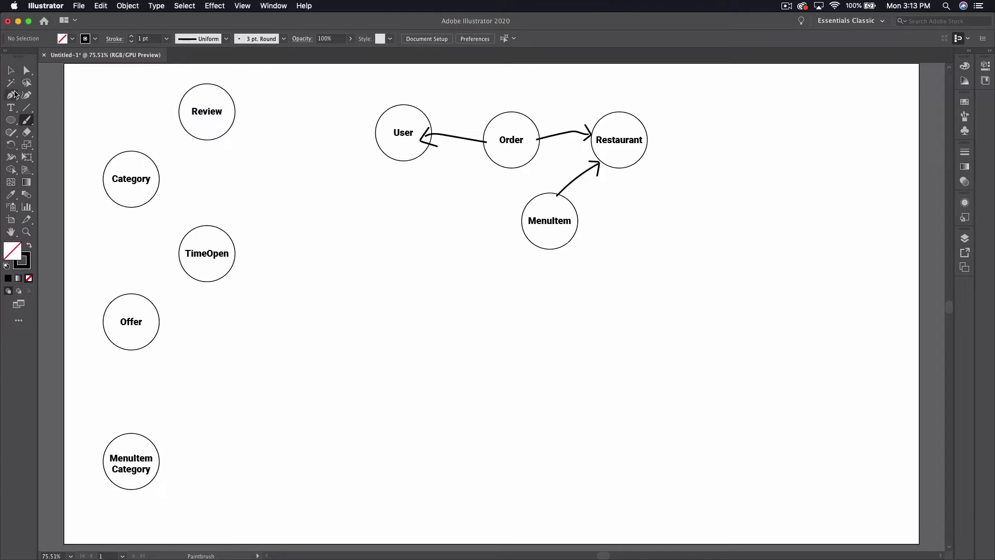
- Move the connected User, Order, Restaurant and MenuItem diagram down and to the right, towards the middle of the artboard
{"action": "left_click", "coordinate": [10, 70]}
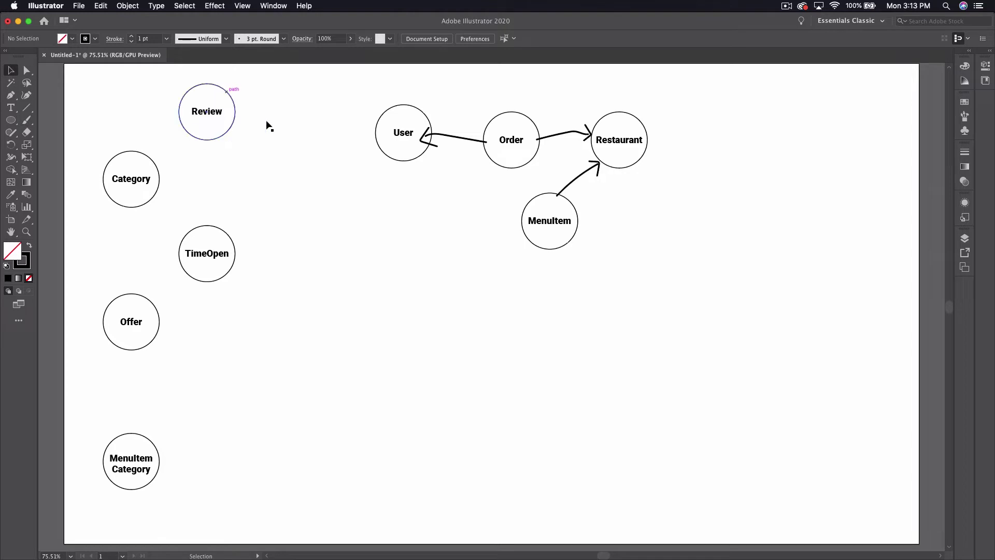
{"action": "left_click_drag", "start_coordinate": [340, 101], "coordinate": [656, 266]}
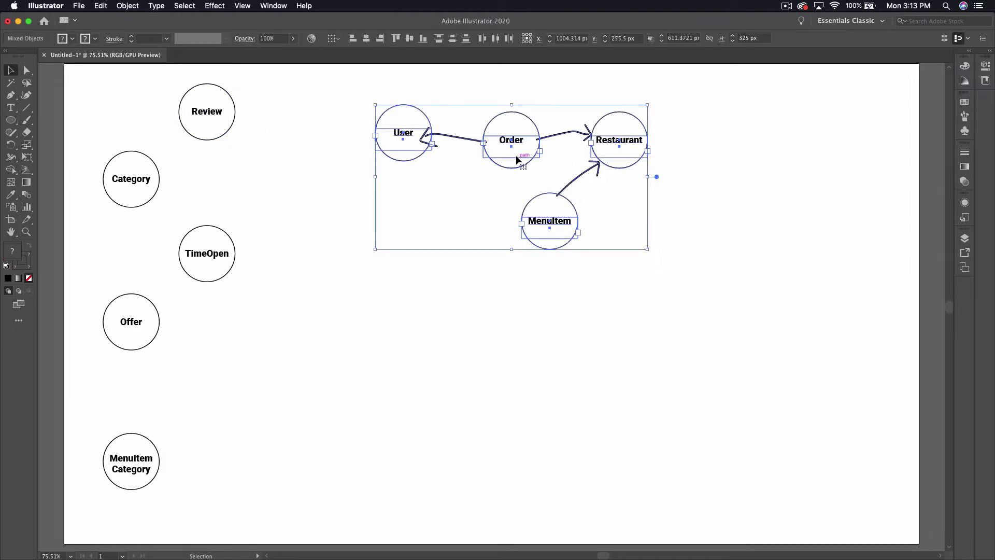
{"action": "left_click_drag", "start_coordinate": [511, 162], "coordinate": [550, 239]}
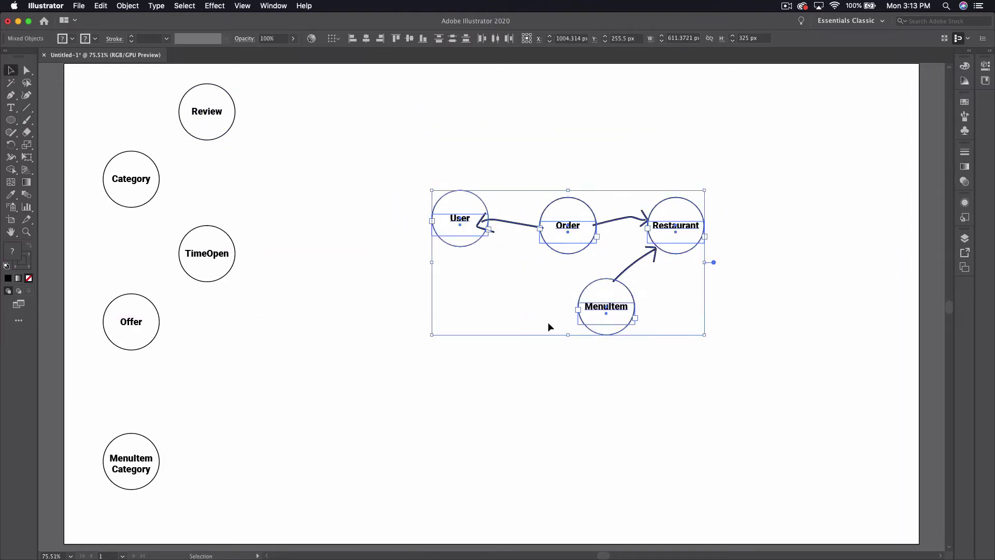
{"action": "left_click", "coordinate": [329, 169]}
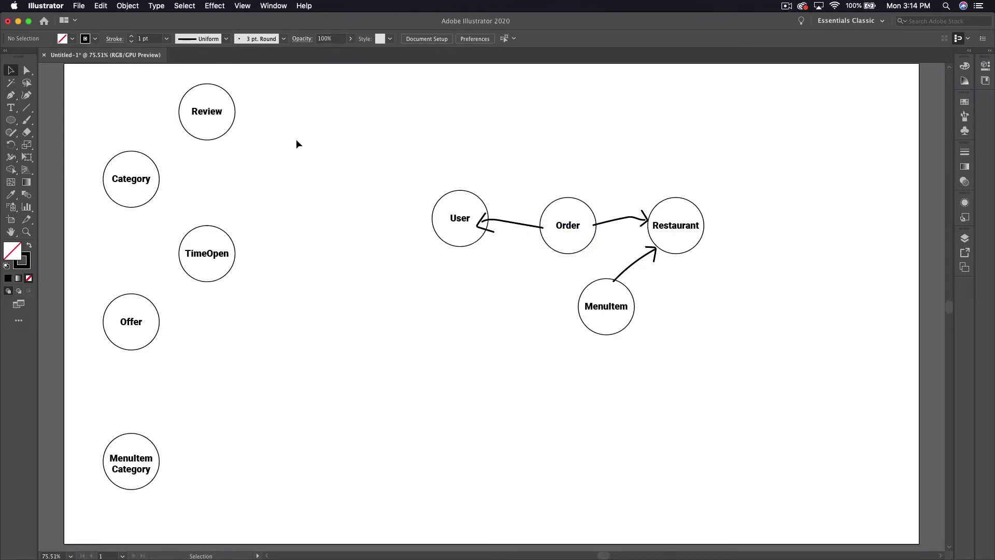
- Move the Review circle directly above Order and paint an arrow from Review down to Order
{"action": "left_click", "coordinate": [216, 110]}
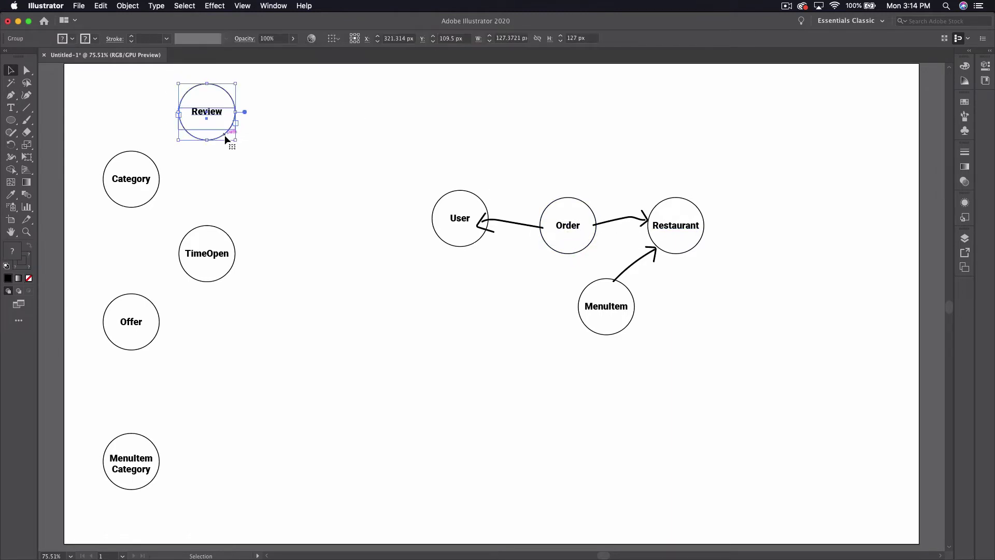
{"action": "left_click_drag", "start_coordinate": [226, 139], "coordinate": [580, 175]}
{"action": "left_click", "coordinate": [402, 278]}
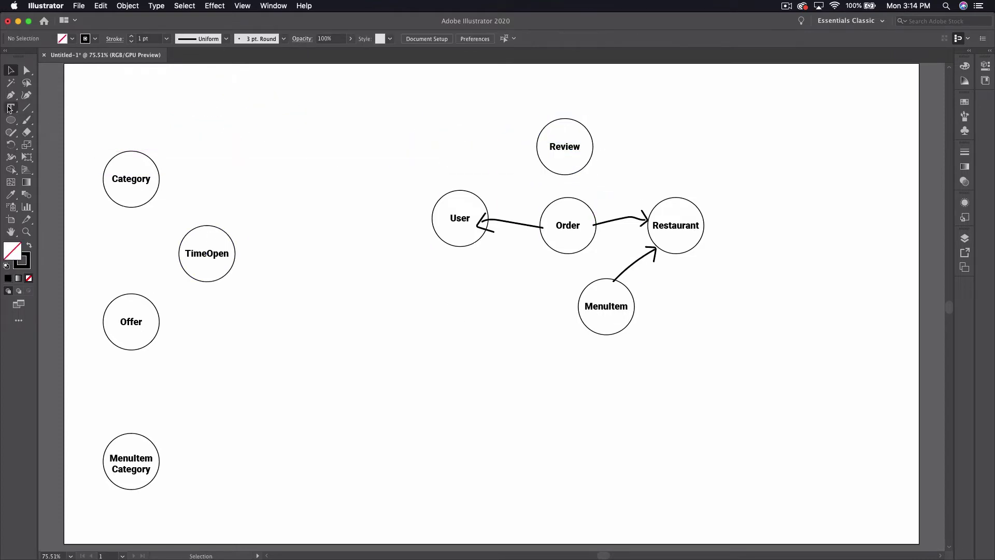
{"action": "left_click", "coordinate": [24, 121]}
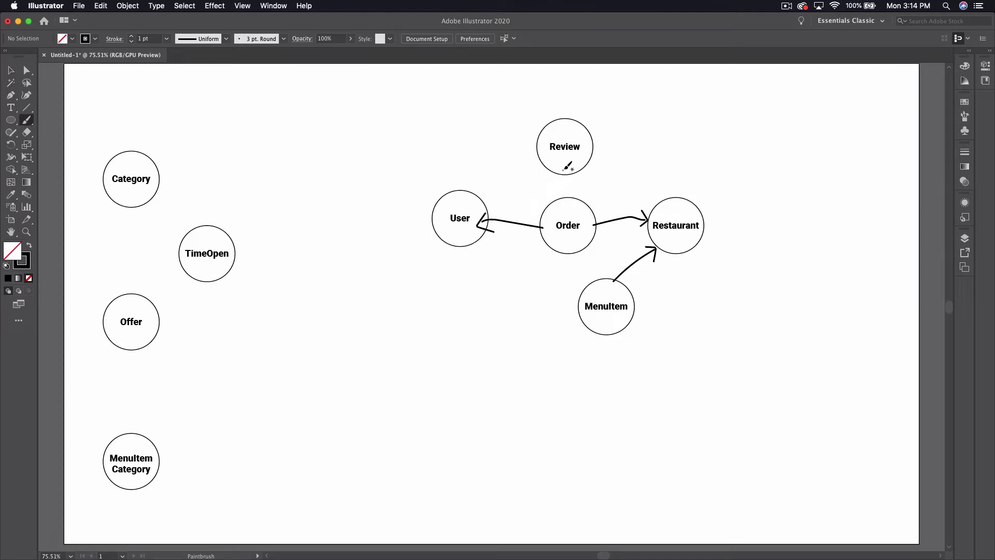
{"action": "mouse_move", "coordinate": [565, 169]}
{"action": "left_mouse_down"}
{"action": "mouse_move", "coordinate": [564, 206]}
{"action": "mouse_move", "coordinate": [558, 199]}
{"action": "mouse_move", "coordinate": [571, 199]}
{"action": "left_mouse_up"}
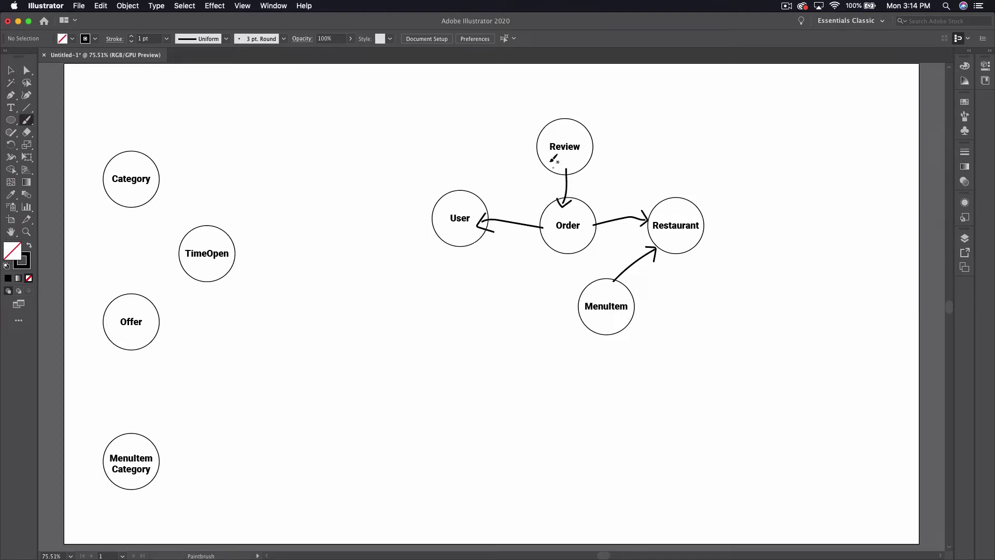
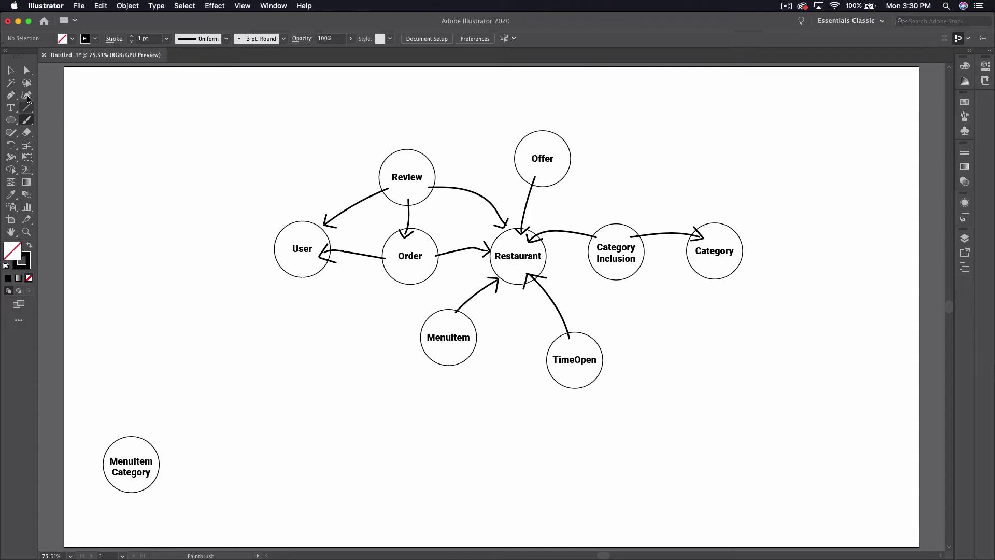
- Move the MenuItem Category circle next to MenuItem, on its left side below Order
{"action": "left_click", "coordinate": [11, 71]}
{"action": "left_click_drag", "start_coordinate": [157, 448], "coordinate": [385, 308]}
{"action": "left_click", "coordinate": [307, 390]}
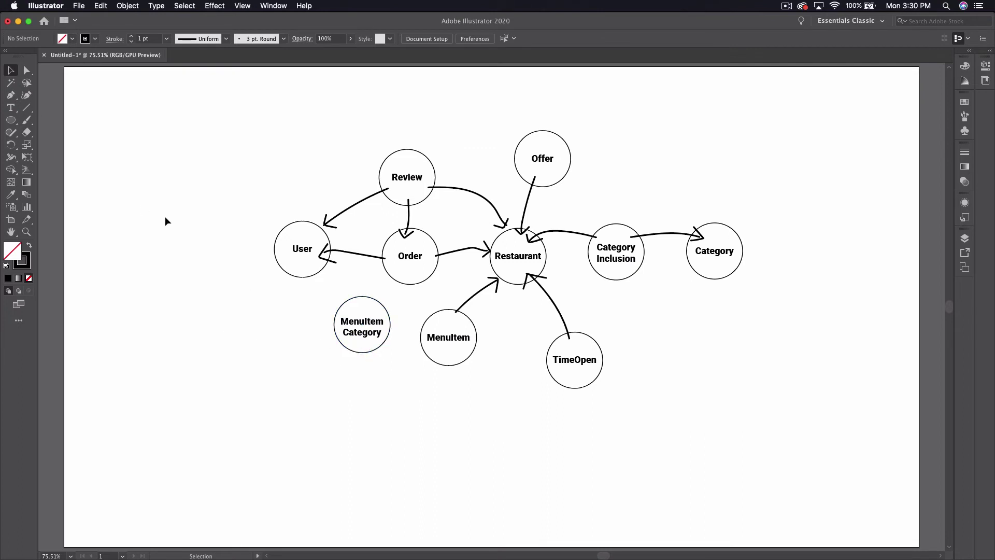
- Paint an arrow from MenuItem to MenuItem Category and another from MenuItem Category to Restaurant
{"action": "left_click", "coordinate": [27, 120]}
{"action": "left_click_drag", "start_coordinate": [429, 326], "coordinate": [386, 309]}
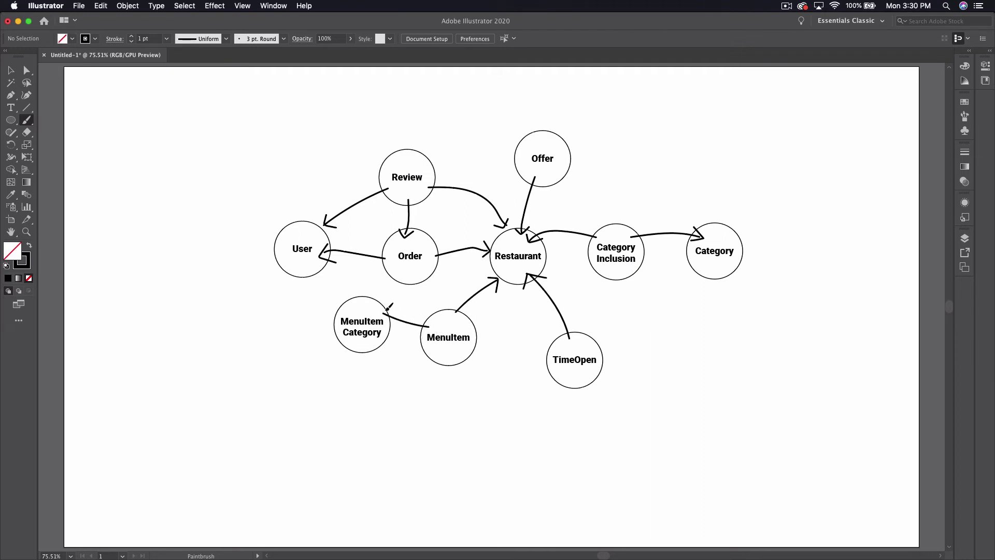
{"action": "left_click_drag", "start_coordinate": [375, 304], "coordinate": [487, 259]}
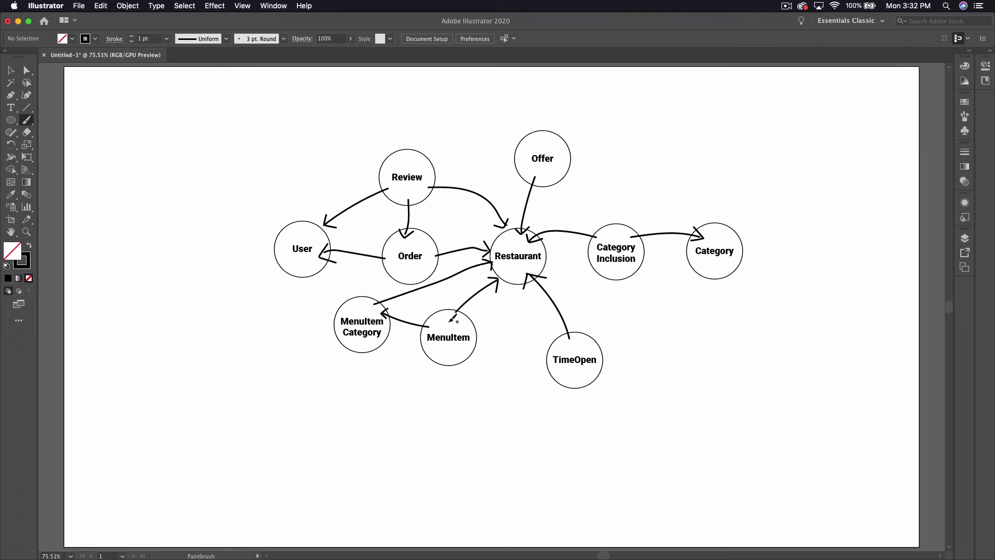
- Duplicate the MenuItem circle and place the copy below MenuItem Category and MenuItem
{"action": "left_click", "coordinate": [11, 70]}
{"action": "left_click", "coordinate": [469, 357]}
{"action": "left_click", "coordinate": [469, 389]}
{"action": "left_click_drag", "start_coordinate": [451, 344], "coordinate": [403, 402]}
{"action": "left_click", "coordinate": [469, 466]}
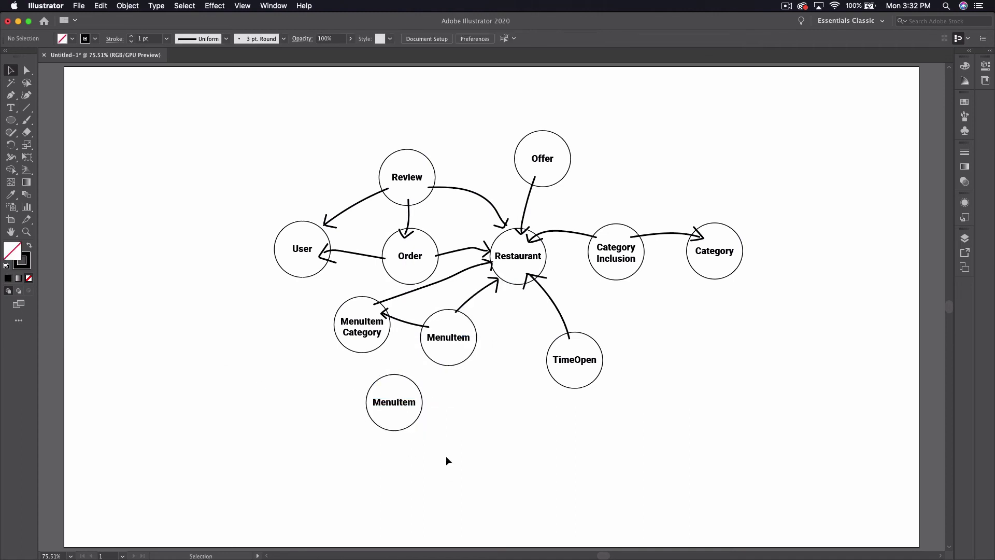
- Change the label of the duplicated MenuItem circle to LineItem and leave isolation mode
{"action": "double_click", "coordinate": [393, 411]}
{"action": "double_click", "coordinate": [396, 408]}
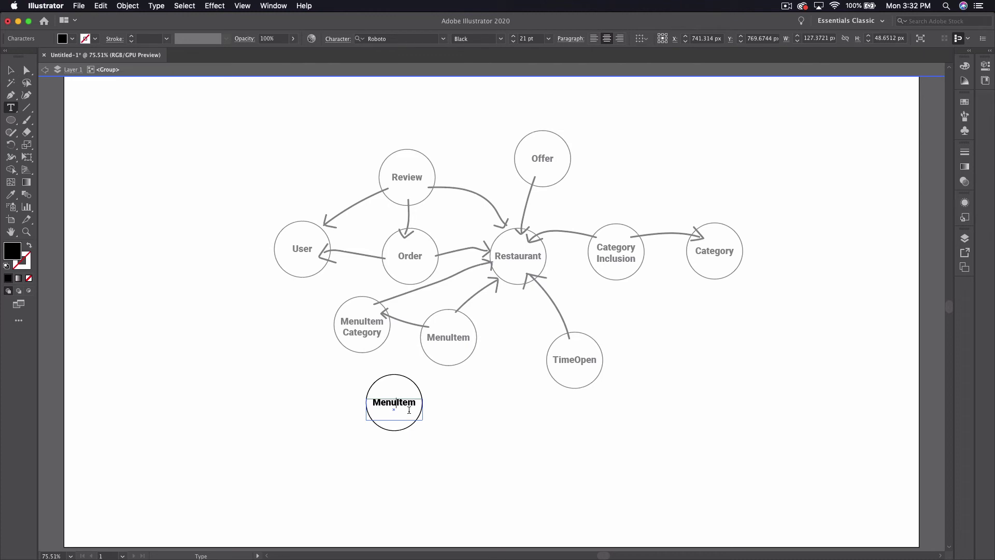
{"action": "key", "text": "BackSpace"}
{"action": "key", "text": "BackSpace"}
{"action": "key", "text": "BackSpace"}
{"action": "key", "text": "BackSpace"}
{"action": "type", "text": "Line"}
{"action": "left_click", "coordinate": [11, 70]}
{"action": "left_click", "coordinate": [244, 324]}
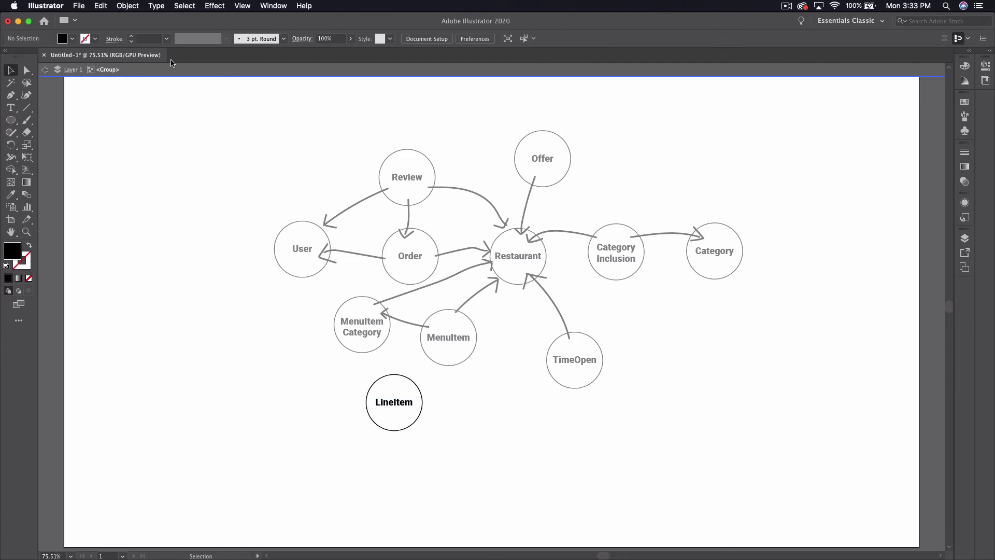
{"action": "double_click", "coordinate": [113, 127]}
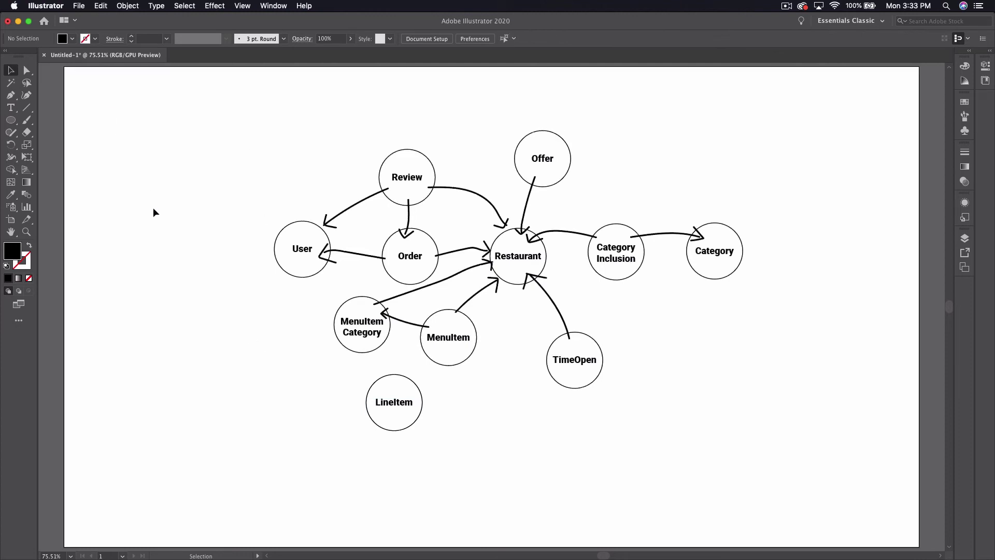
- Paint arrows from LineItem to MenuItem, from LineItem to Order, and from Order to Offer
{"action": "left_click", "coordinate": [26, 120]}
{"action": "mouse_move", "coordinate": [421, 380]}
{"action": "left_mouse_down"}
{"action": "mouse_move", "coordinate": [447, 350]}
{"action": "mouse_move", "coordinate": [400, 376]}
{"action": "mouse_move", "coordinate": [416, 279]}
{"action": "left_mouse_up"}
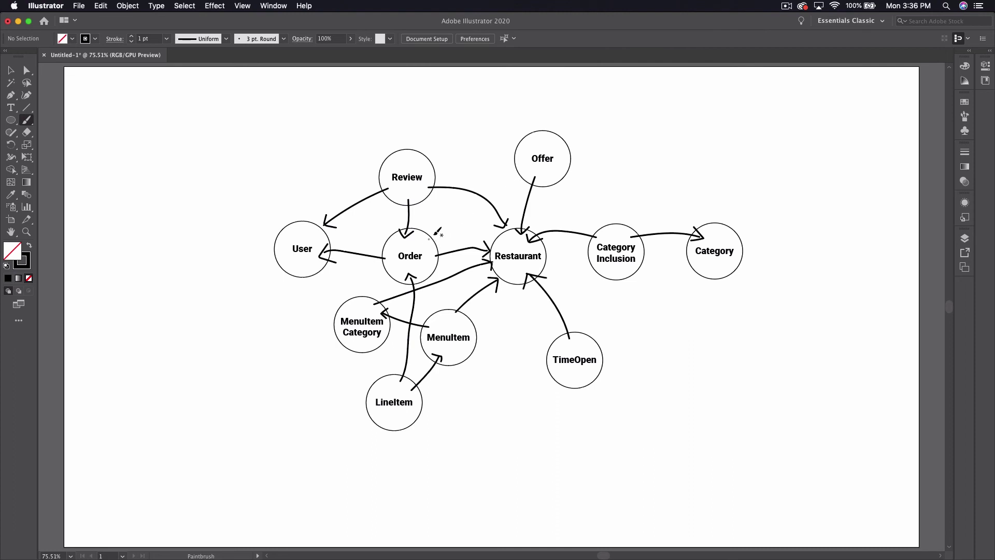
{"action": "mouse_move", "coordinate": [431, 238]}
{"action": "left_mouse_down"}
{"action": "mouse_move", "coordinate": [517, 170]}
{"action": "mouse_move", "coordinate": [514, 179]}
{"action": "left_mouse_up"}
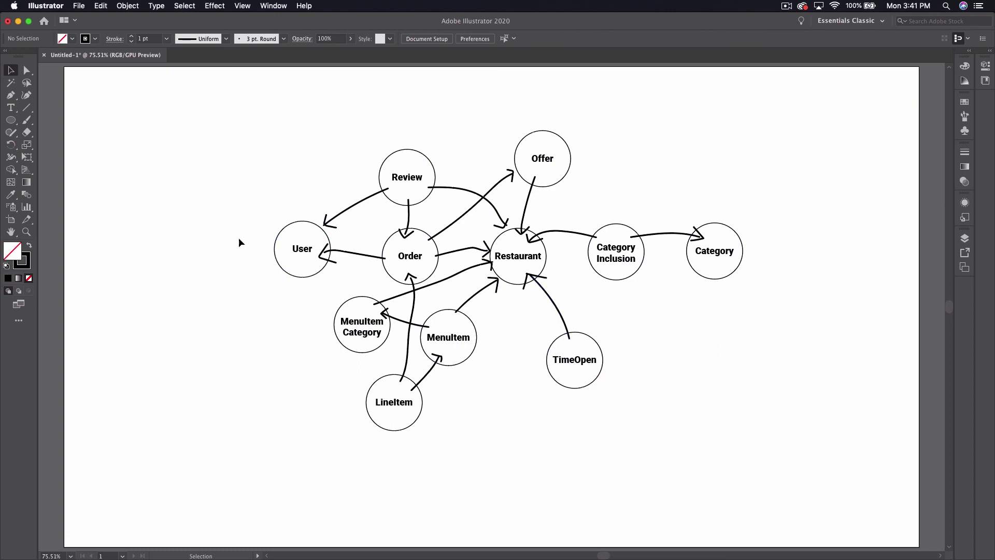
- Duplicate the Restaurant circle and place the copy above the diagram, between Review and Offer
{"action": "left_click", "coordinate": [547, 262]}
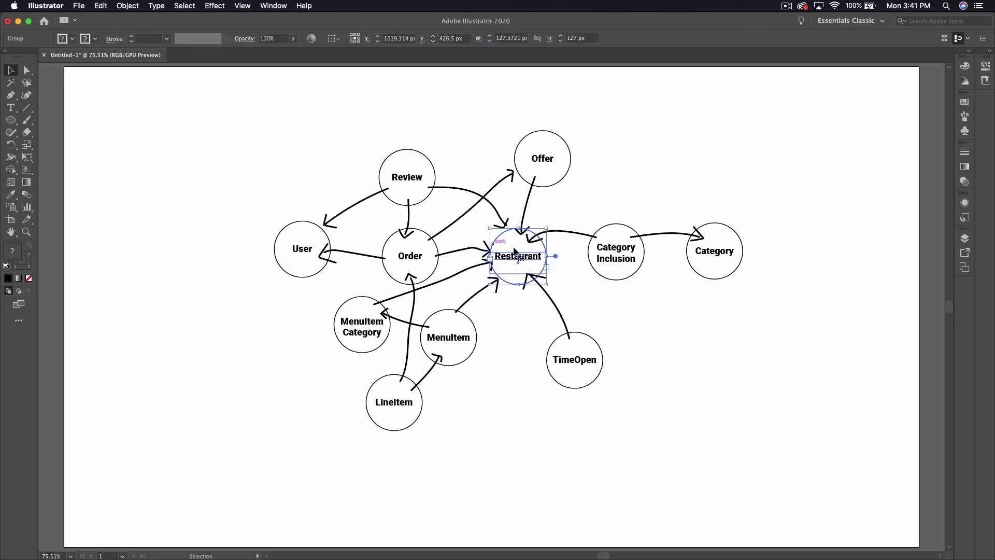
{"action": "left_click", "coordinate": [580, 278]}
{"action": "left_click", "coordinate": [548, 266]}
{"action": "left_click_drag", "start_coordinate": [545, 266], "coordinate": [498, 134], "text": "alt"}
{"action": "left_click", "coordinate": [564, 200]}
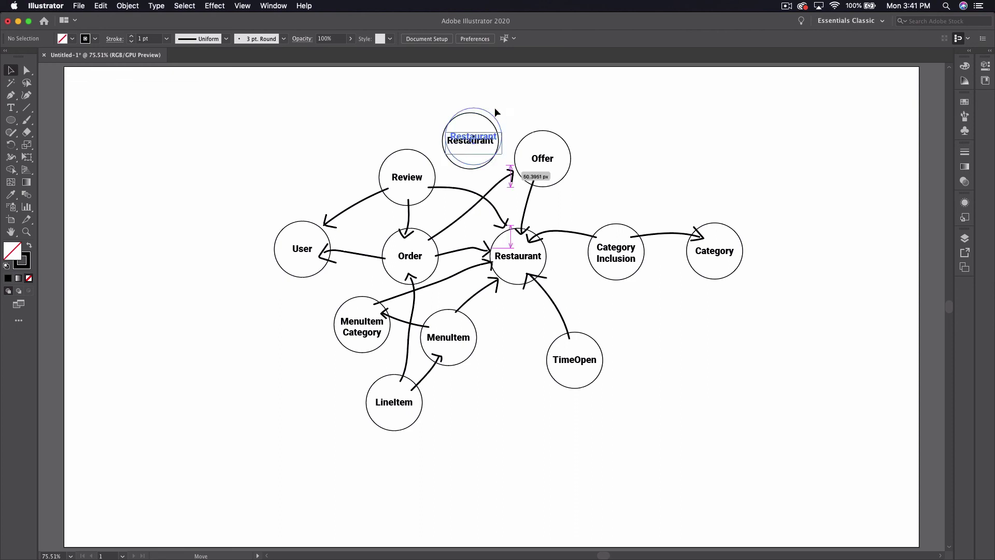
{"action": "left_click_drag", "start_coordinate": [493, 111], "coordinate": [500, 97]}
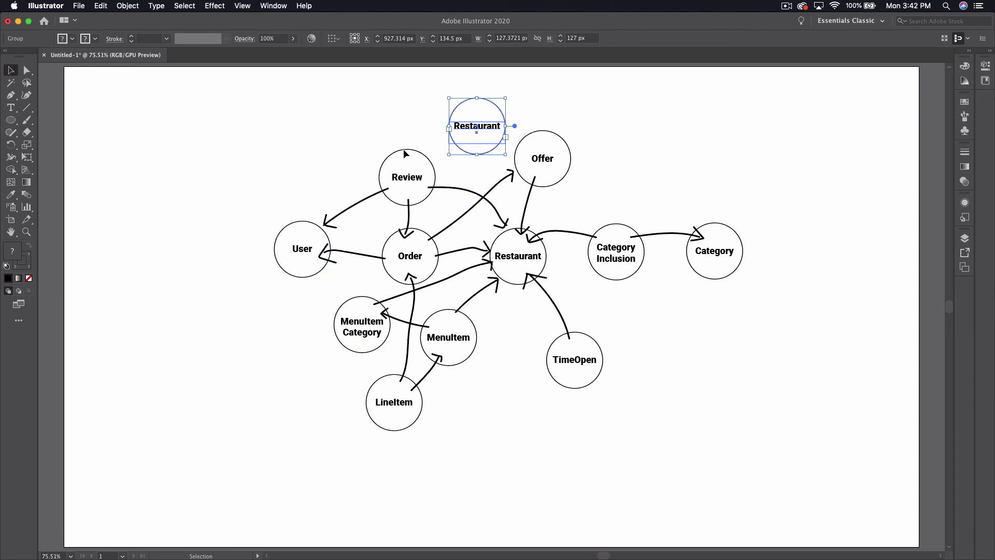
- Replace the label of the duplicated Restaurant circle with "Team Member"
{"action": "double_click", "coordinate": [493, 132]}
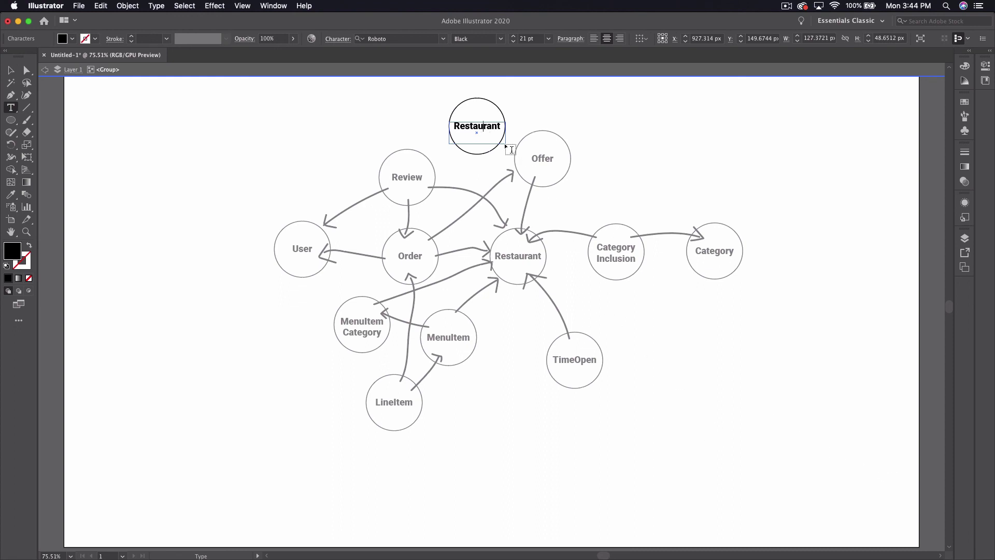
{"action": "double_click", "coordinate": [485, 125]}
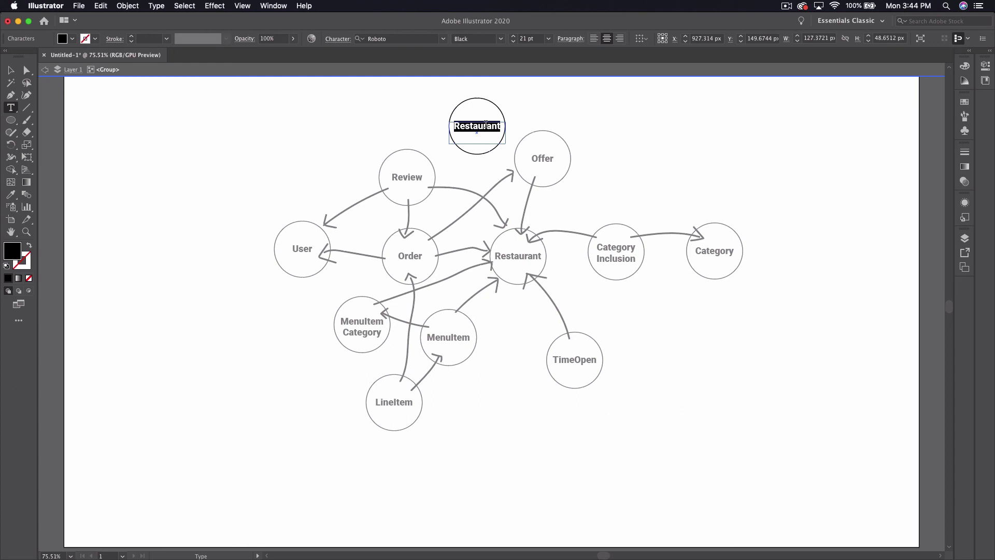
{"action": "type", "text": "Team "}
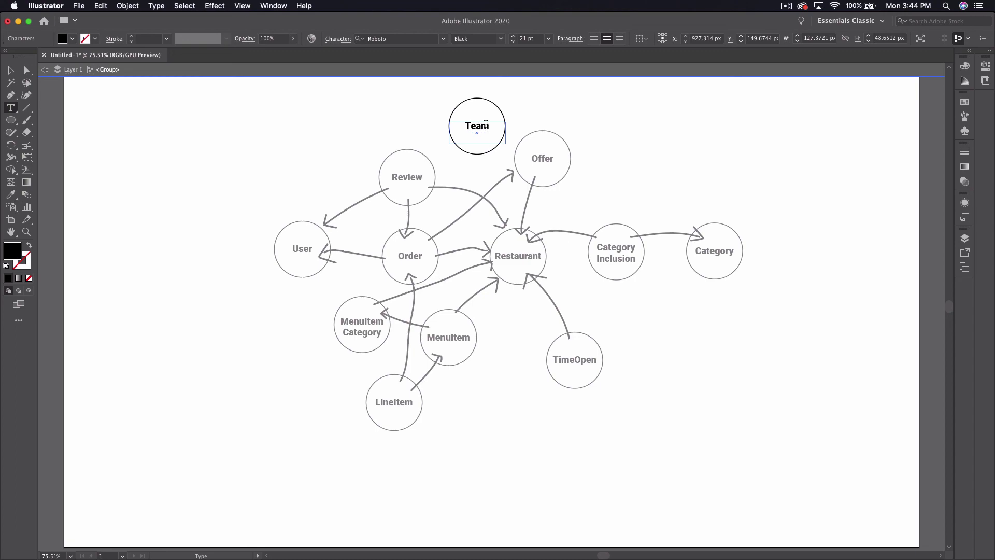
{"action": "type", "text": "Member"}
{"action": "mouse_move", "coordinate": [0, 8]}
{"action": "left_click", "coordinate": [342, 180]}
- Nudge the Team Member label up inside its circle, leave isolation mode, and shift the whole circle slightly upward
{"action": "left_click_drag", "start_coordinate": [482, 141], "coordinate": [482, 138]}
{"action": "key", "text": "Escape"}
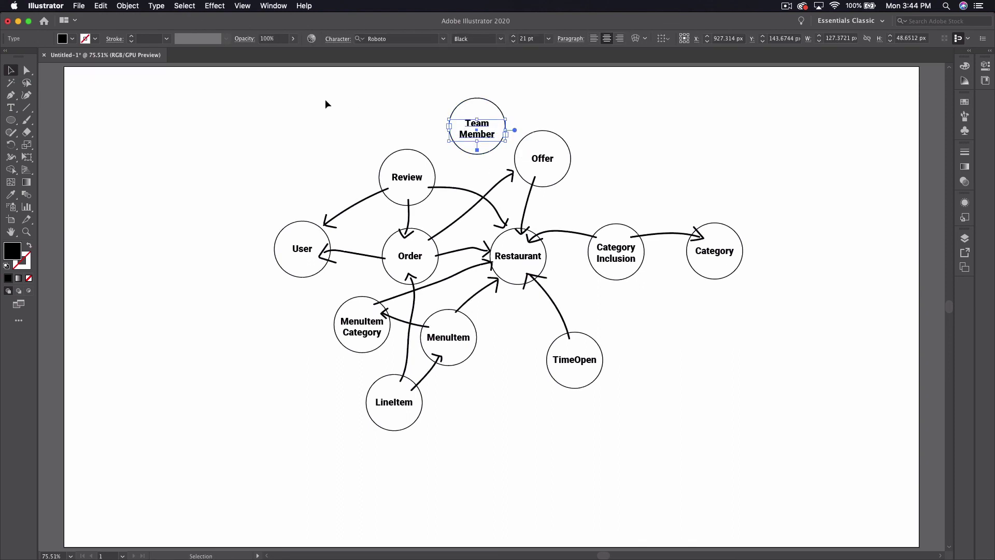
{"action": "left_click", "coordinate": [325, 104]}
{"action": "left_click_drag", "start_coordinate": [475, 139], "coordinate": [475, 136]}
{"action": "left_click", "coordinate": [73, 122]}
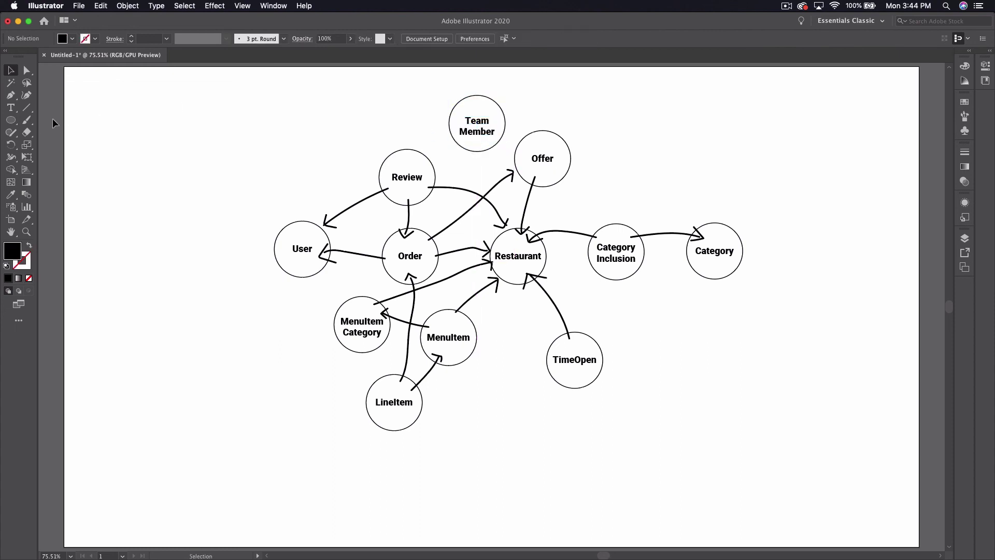
- Paint an arrow from the Team Member circle down to Restaurant
{"action": "left_click", "coordinate": [26, 120]}
{"action": "mouse_move", "coordinate": [485, 143]}
{"action": "left_mouse_down"}
{"action": "mouse_move", "coordinate": [489, 200]}
{"action": "mouse_move", "coordinate": [507, 236]}
{"action": "left_mouse_up"}
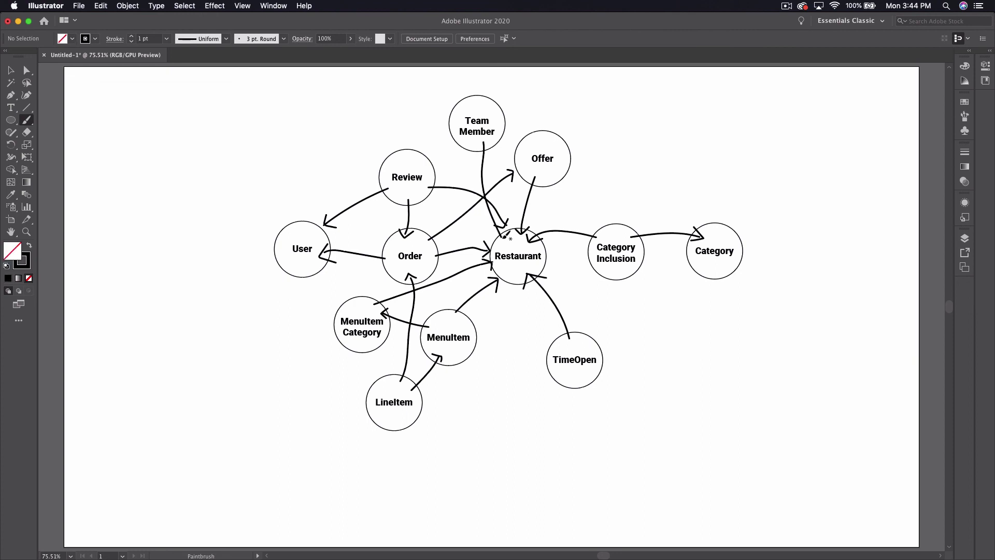